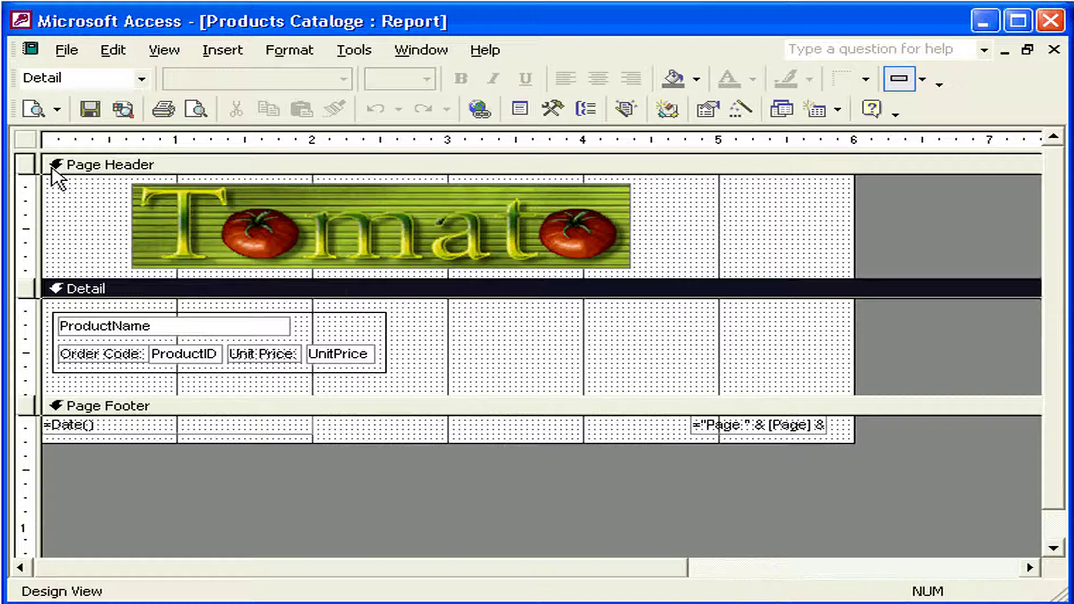
Step: Open the report's properties and set its background picture to the Final image from the Pic folder
{"action": "right_click", "coordinate": [26, 139]}
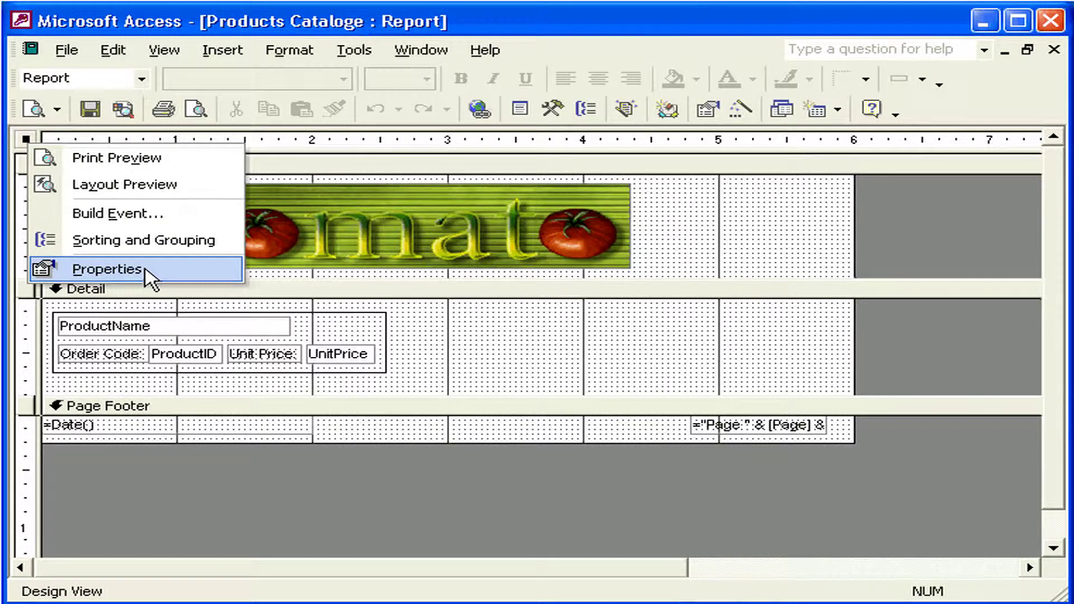
{"action": "left_click", "coordinate": [106, 269]}
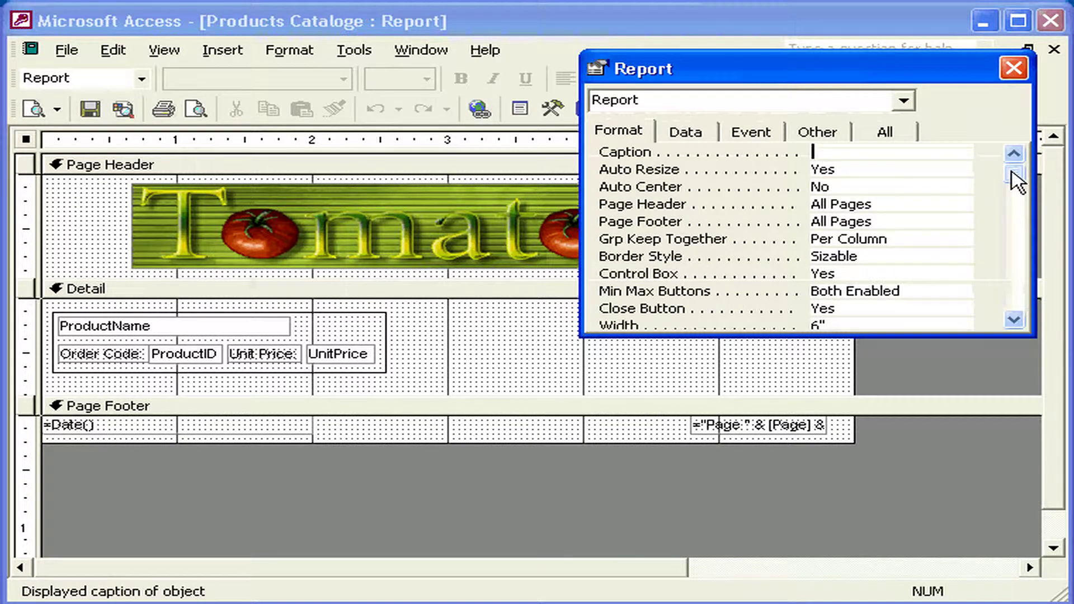
{"action": "left_click_drag", "start_coordinate": [1017, 179], "coordinate": [982, 240]}
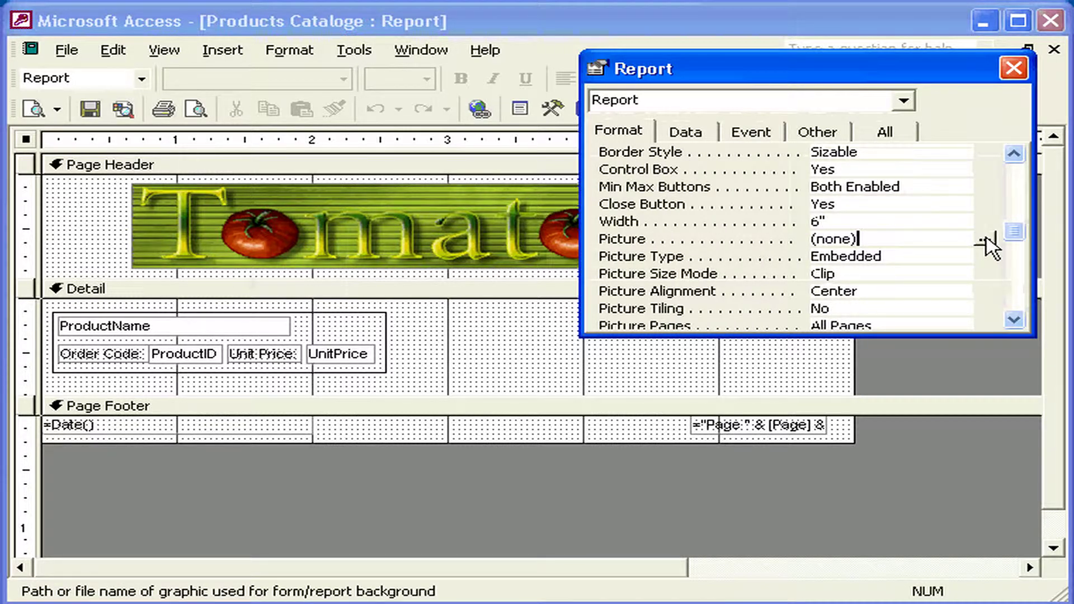
{"action": "left_click", "coordinate": [985, 242]}
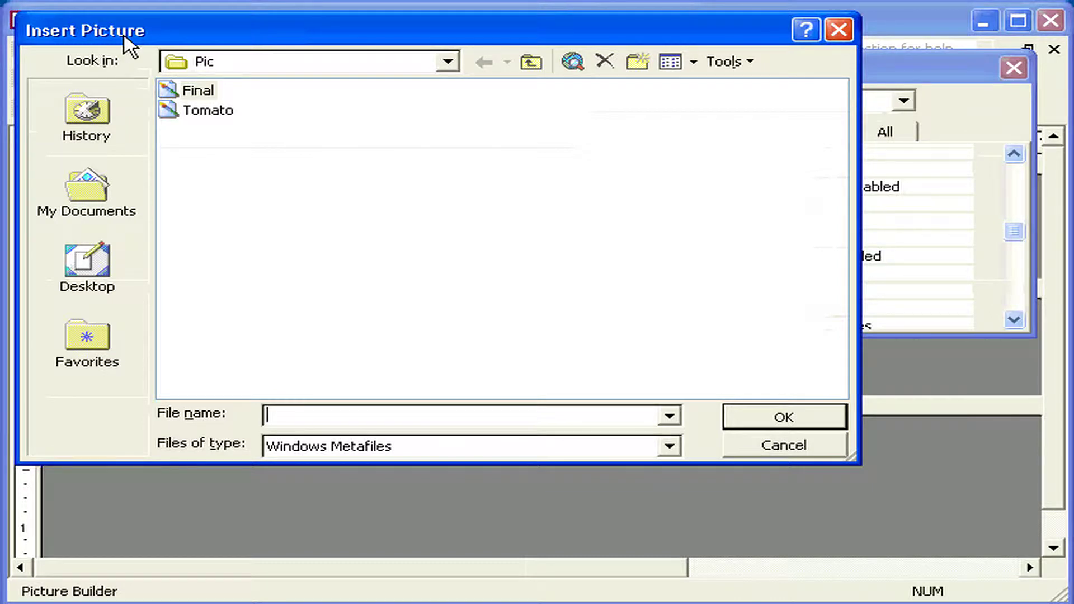
{"action": "left_click", "coordinate": [201, 94]}
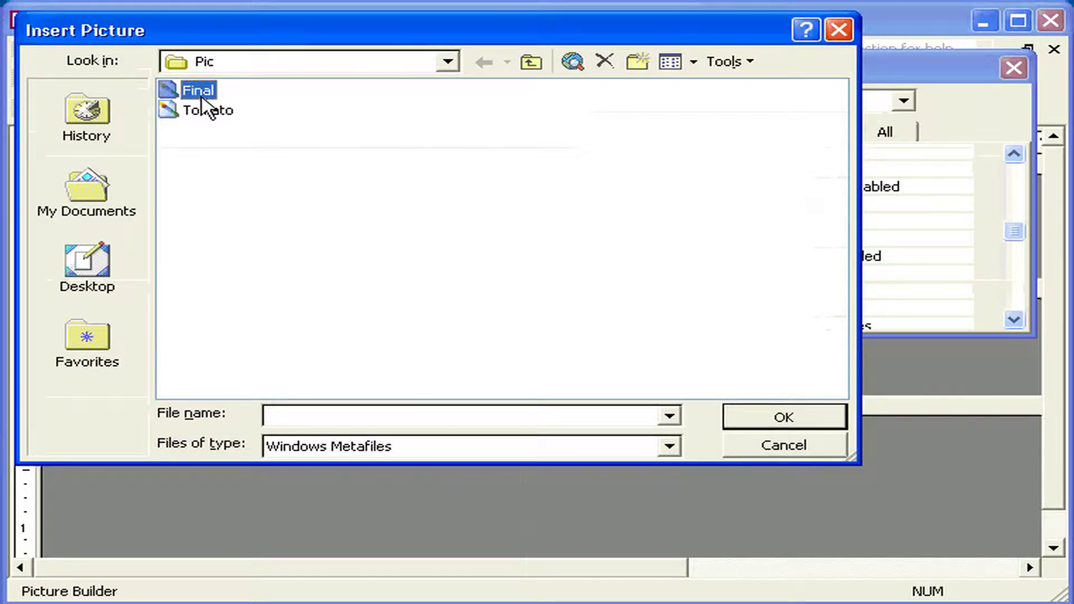
{"action": "left_click", "coordinate": [746, 424]}
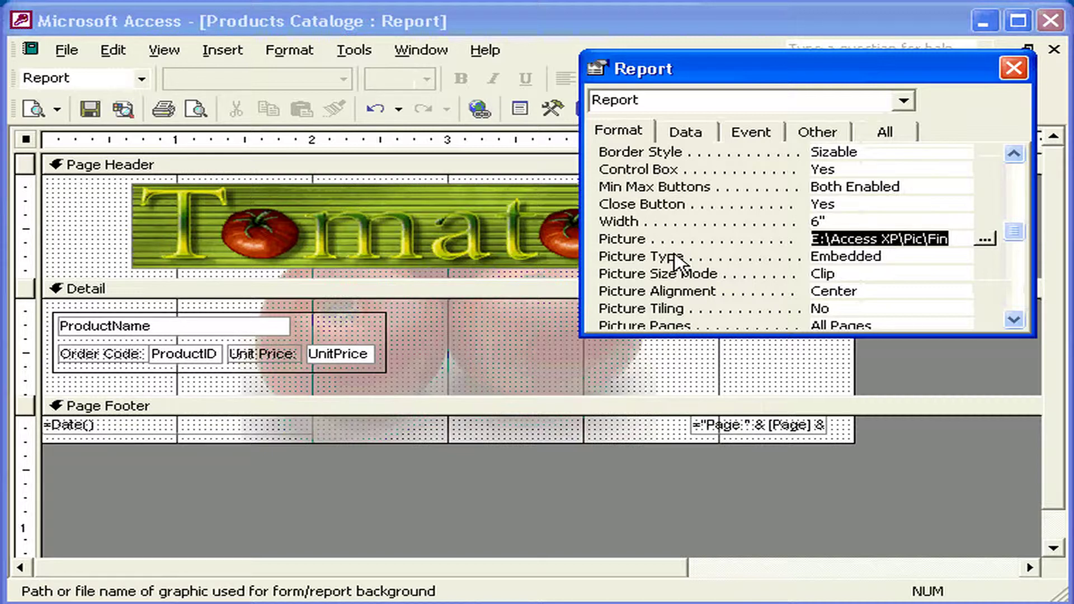
Step: Set the report's background picture type to Embedded and its picture size mode to Zoom
{"action": "left_click", "coordinate": [884, 256]}
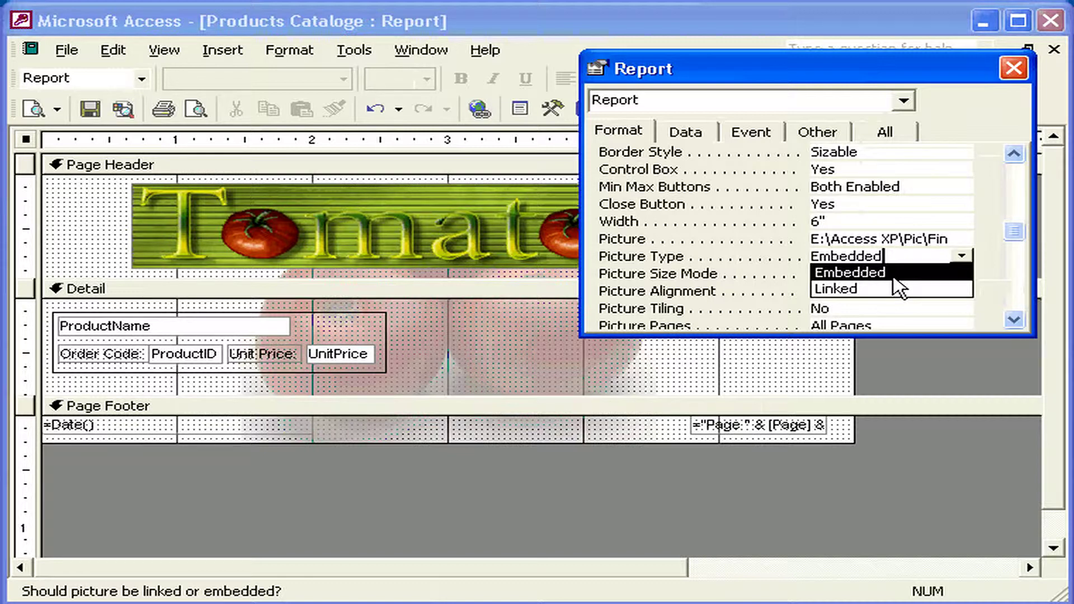
{"action": "left_click", "coordinate": [947, 271]}
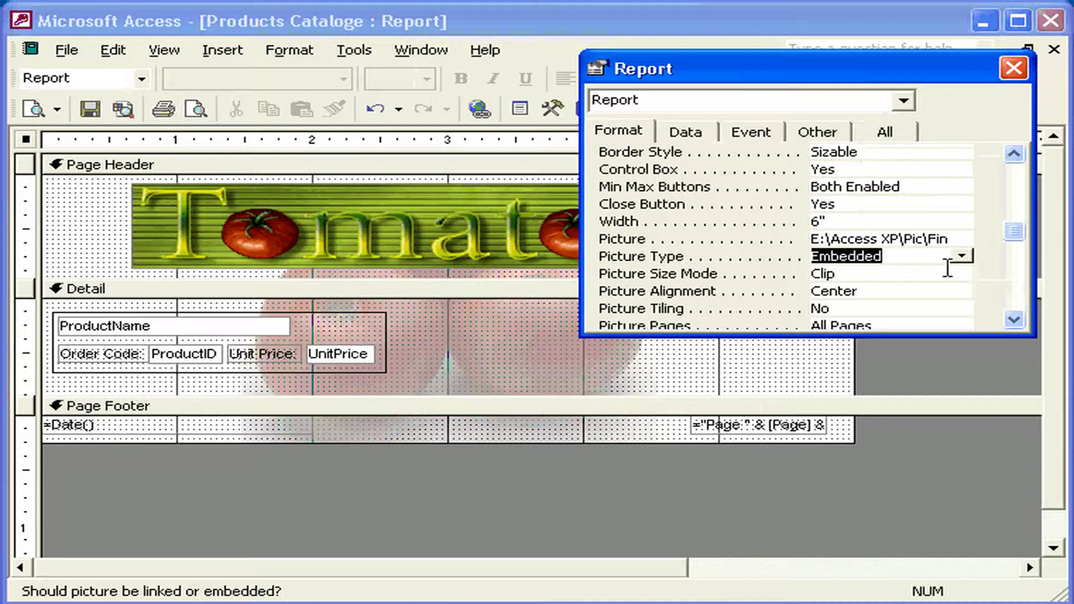
{"action": "left_click", "coordinate": [947, 272]}
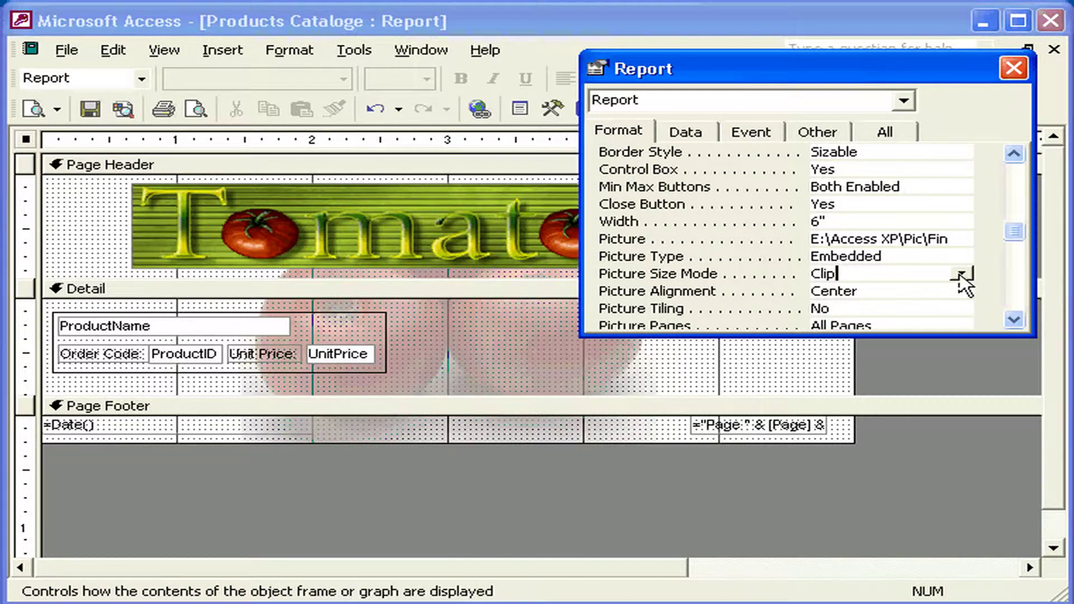
{"action": "left_click", "coordinate": [961, 274]}
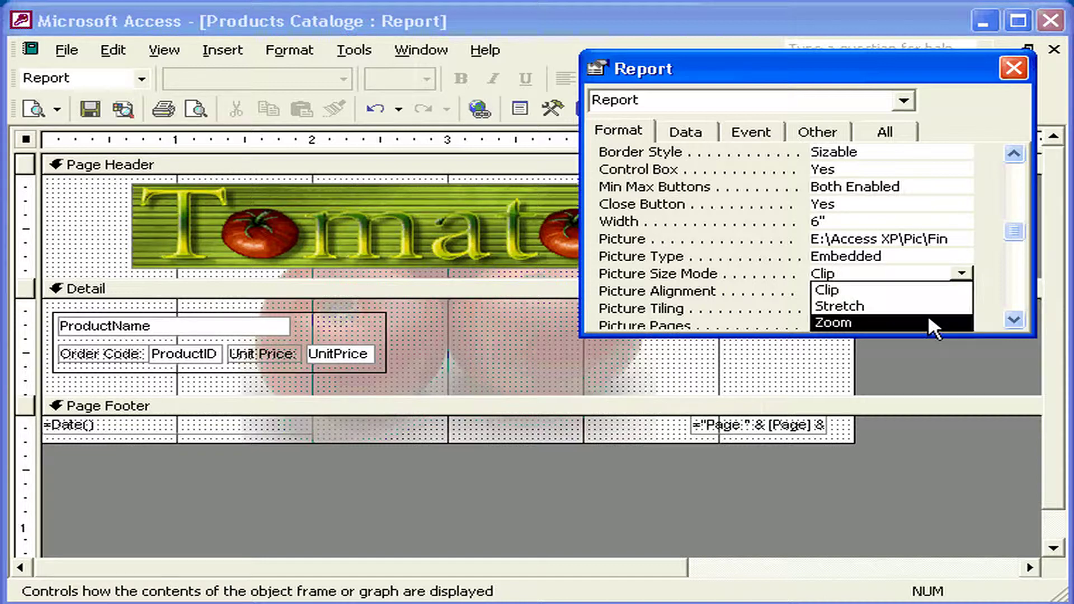
{"action": "left_click", "coordinate": [929, 319]}
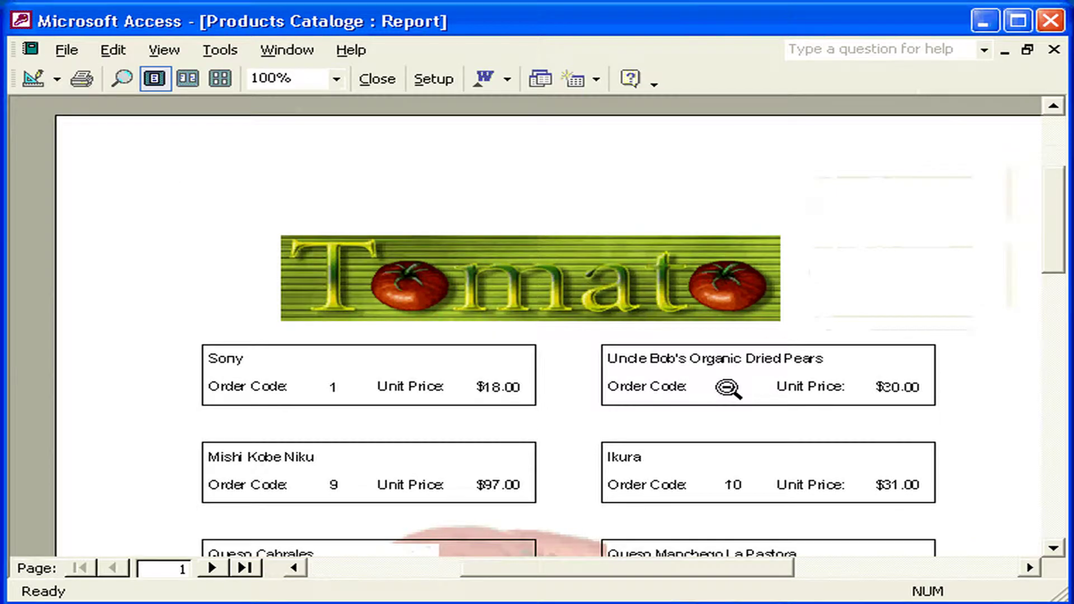
Step: Examine how the background picture is scaled across the previewed report page, and return to the report design
{"action": "scroll", "coordinate": [728, 387], "scroll_direction": "down", "scroll_amount": 5}
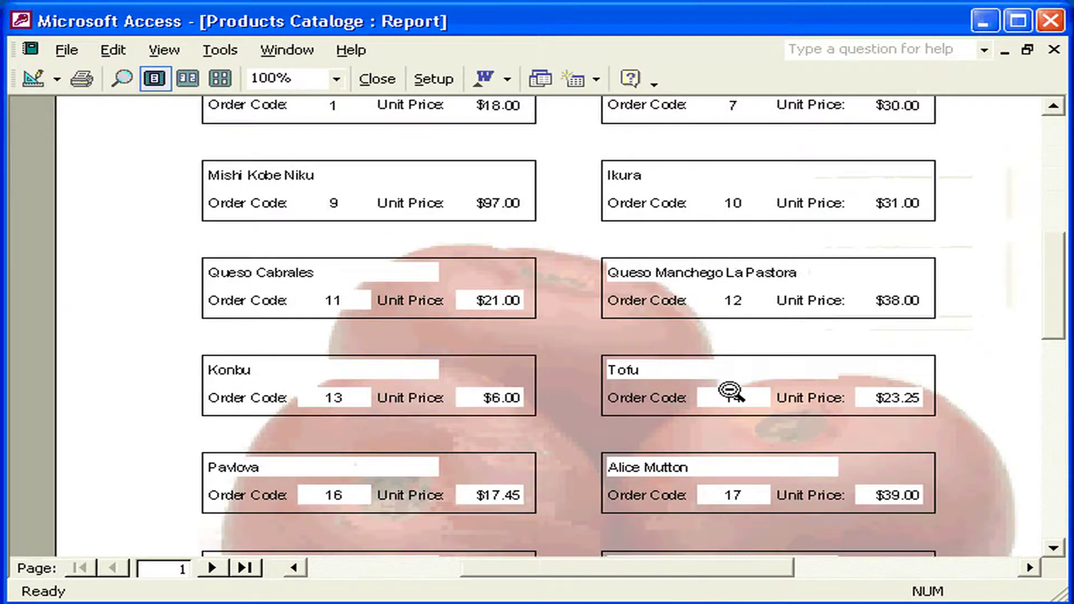
{"action": "scroll", "coordinate": [729, 390], "scroll_direction": "down", "scroll_amount": 4}
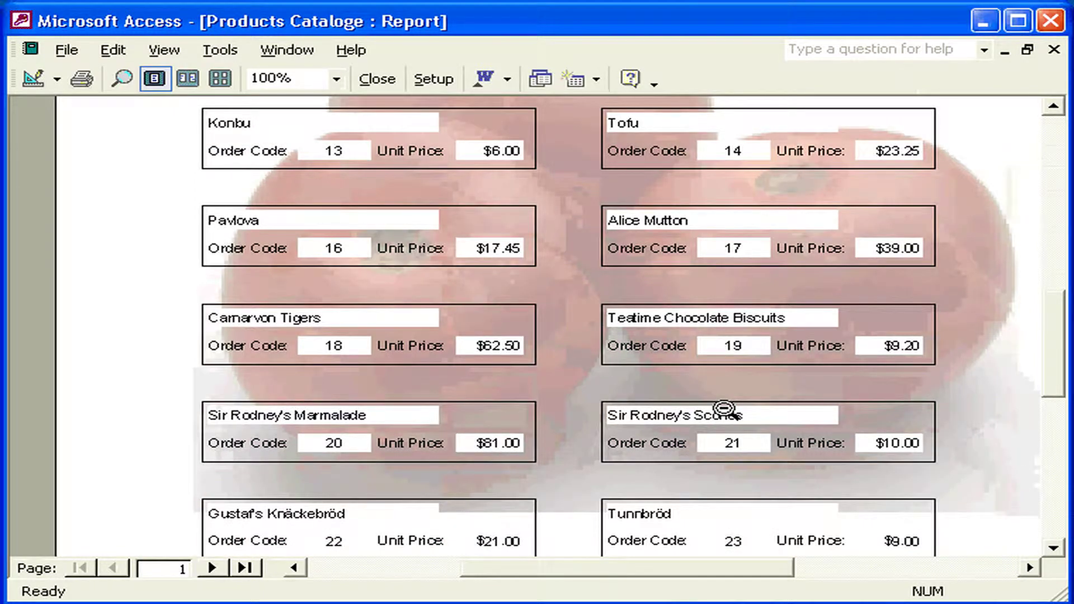
{"action": "scroll", "coordinate": [724, 410], "scroll_direction": "up", "scroll_amount": 2}
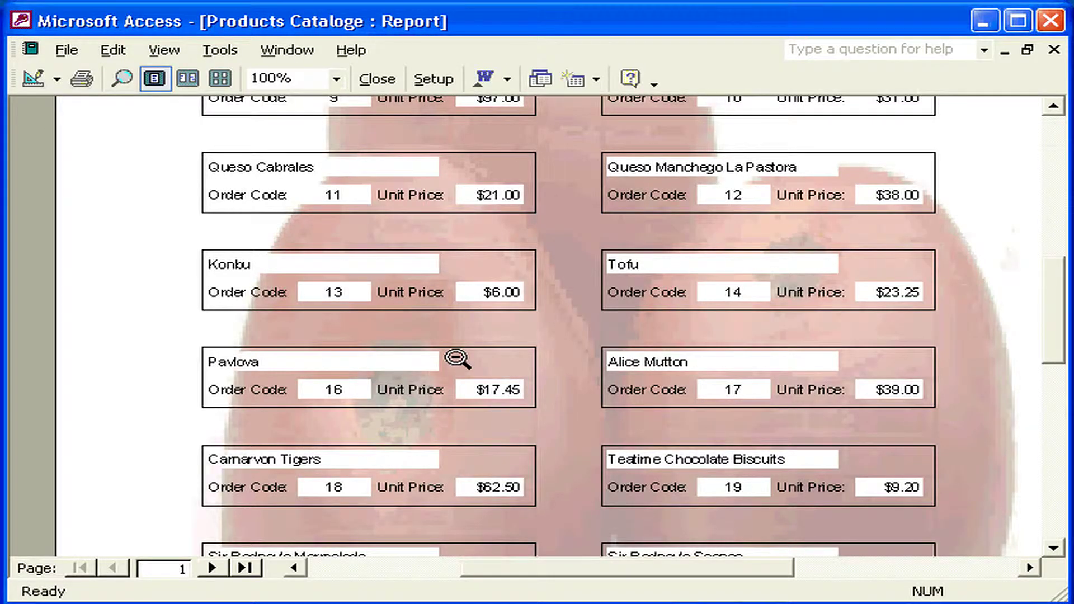
{"action": "scroll", "coordinate": [585, 416], "scroll_direction": "up", "scroll_amount": 3}
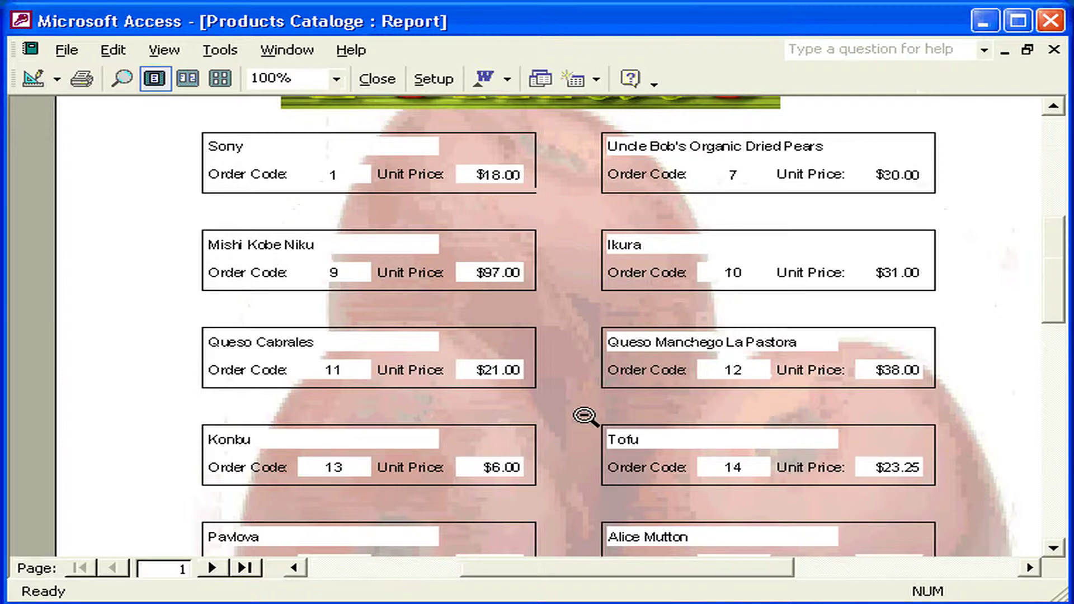
{"action": "scroll", "coordinate": [585, 416], "scroll_direction": "down", "scroll_amount": 7}
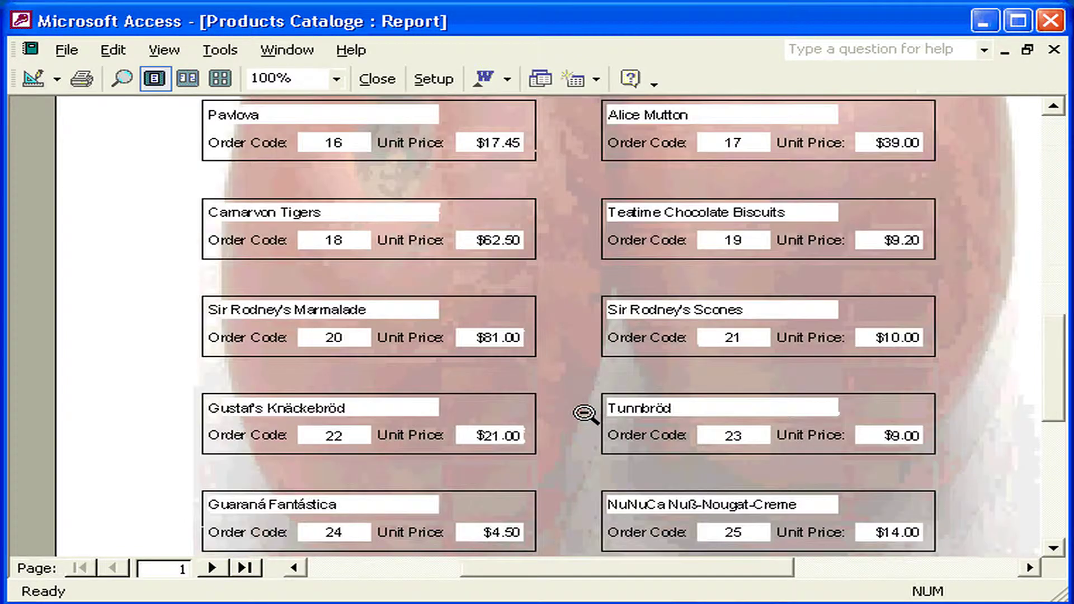
{"action": "scroll", "coordinate": [584, 414], "scroll_direction": "down", "scroll_amount": 1}
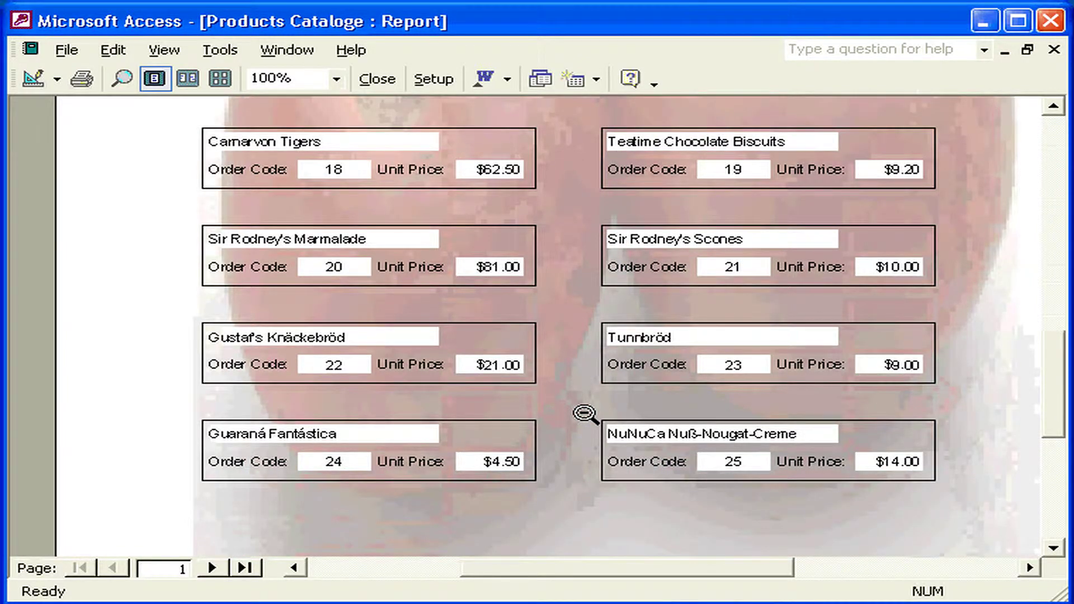
{"action": "scroll", "coordinate": [585, 414], "scroll_direction": "up", "scroll_amount": 3}
{"action": "key", "text": "Escape"}
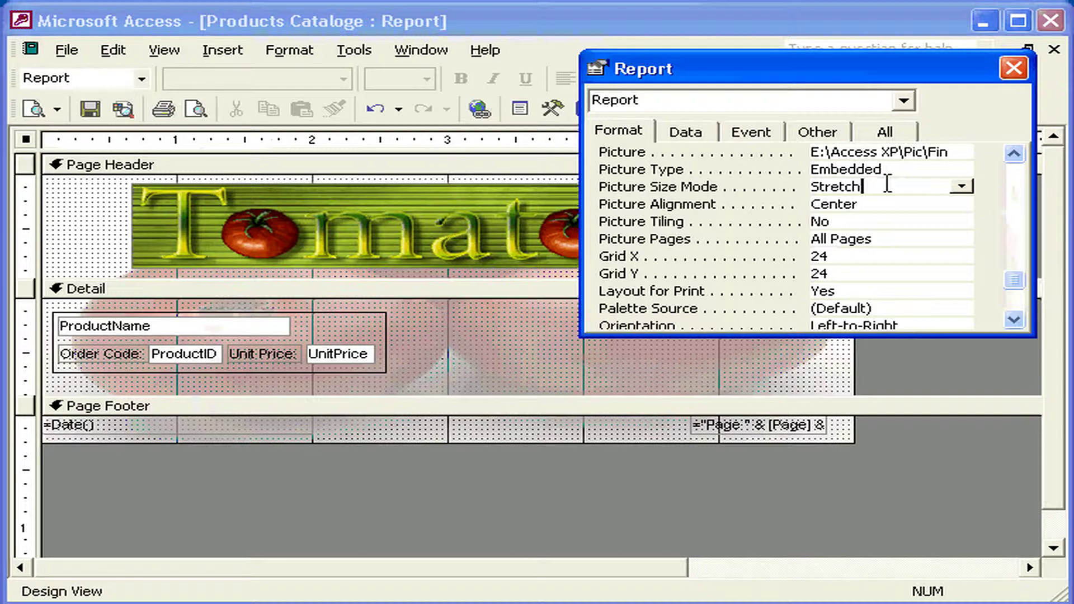
Step: Set the report's picture size mode to Clip and its picture alignment to Center
{"action": "key", "text": "alt+Down"}
{"action": "left_click", "coordinate": [865, 203]}
{"action": "left_click", "coordinate": [866, 203]}
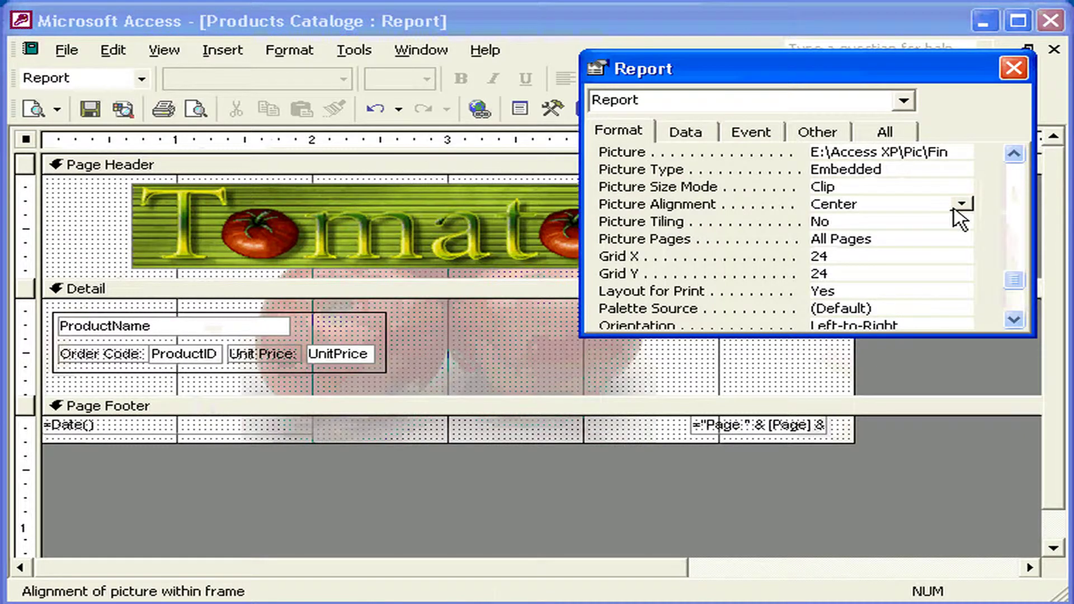
{"action": "left_click", "coordinate": [960, 205]}
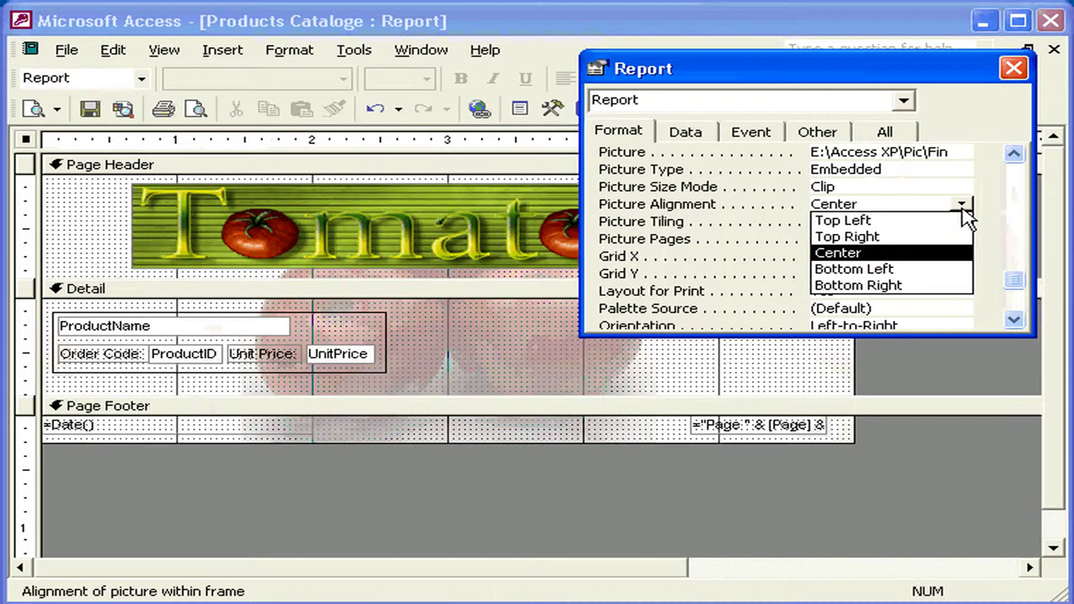
{"action": "left_click", "coordinate": [905, 255]}
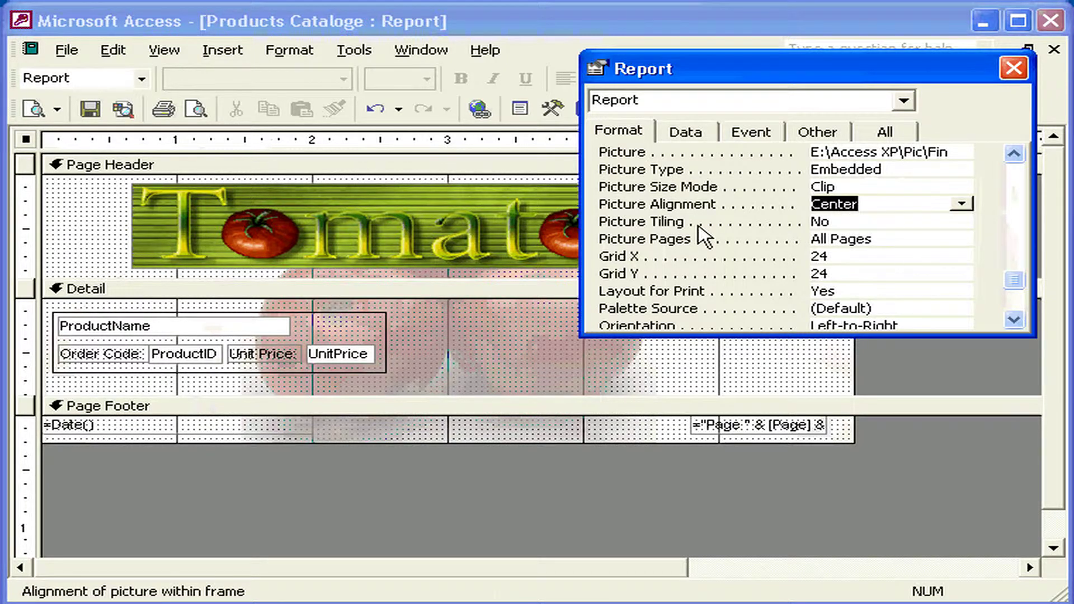
Step: Turn on picture tiling for the report background and set Picture Pages to All Pages
{"action": "left_click", "coordinate": [961, 222]}
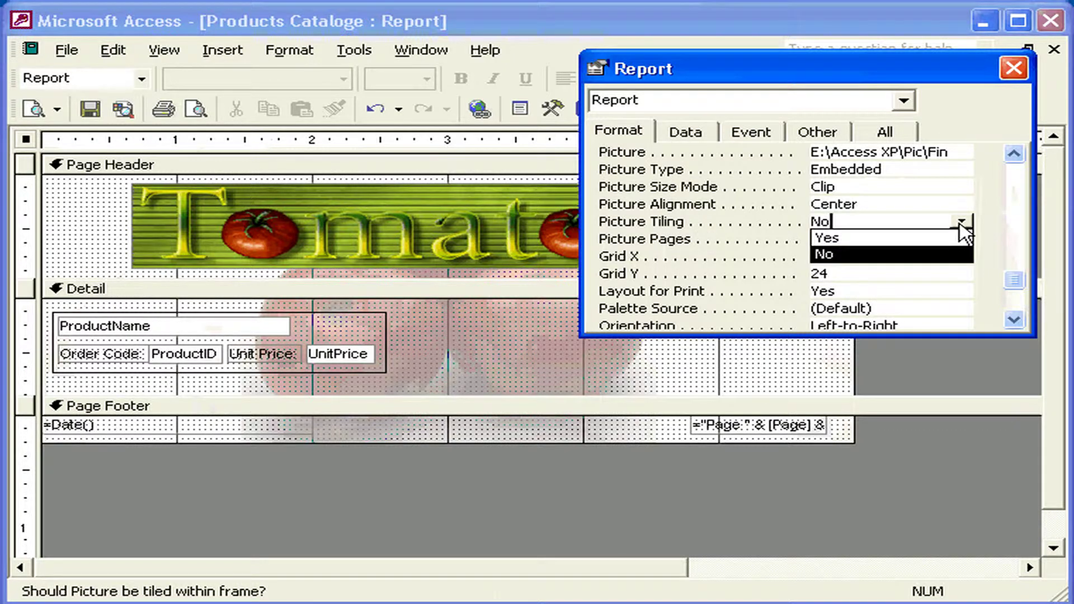
{"action": "left_click", "coordinate": [850, 240]}
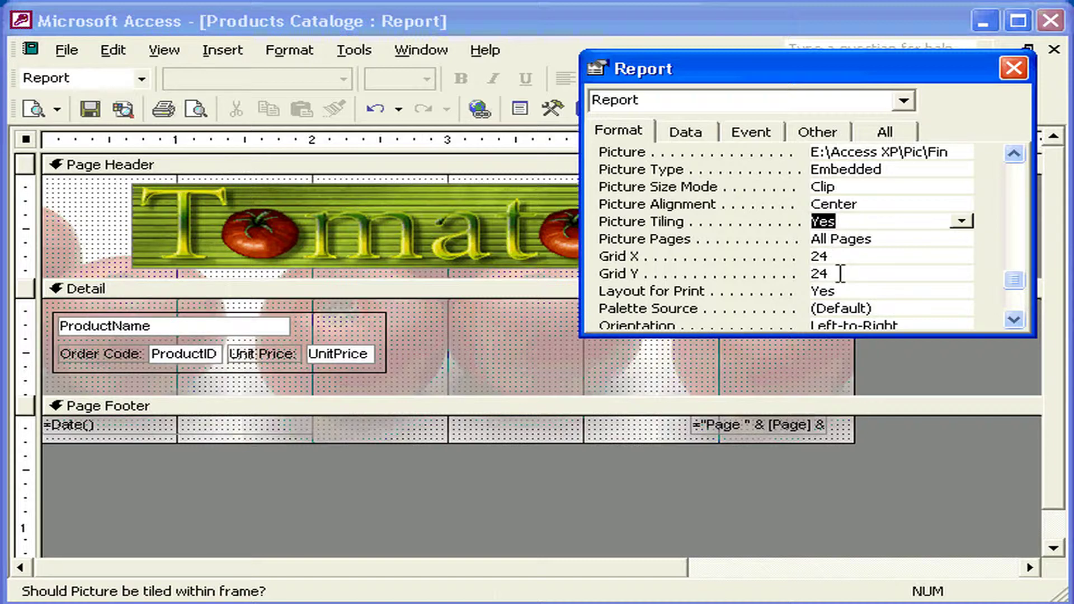
{"action": "left_click", "coordinate": [885, 242]}
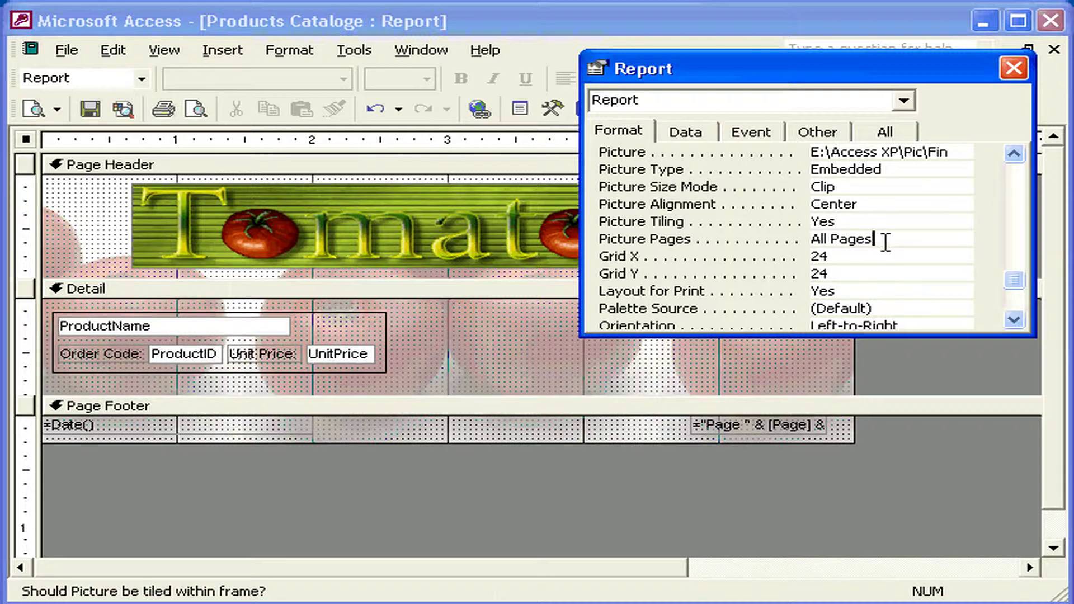
{"action": "key", "text": "alt+Down"}
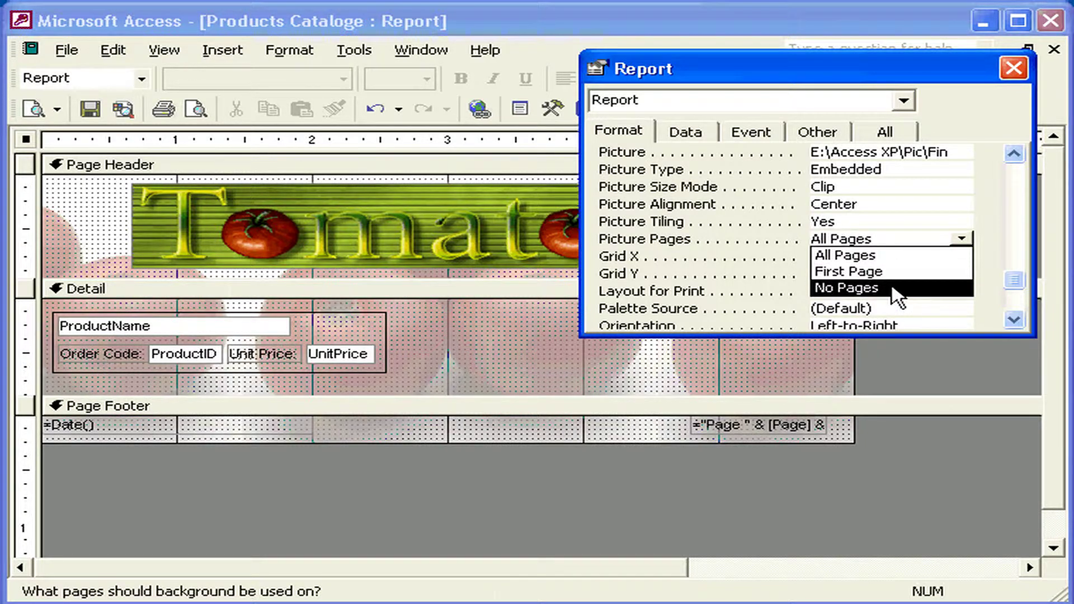
{"action": "left_click", "coordinate": [906, 254]}
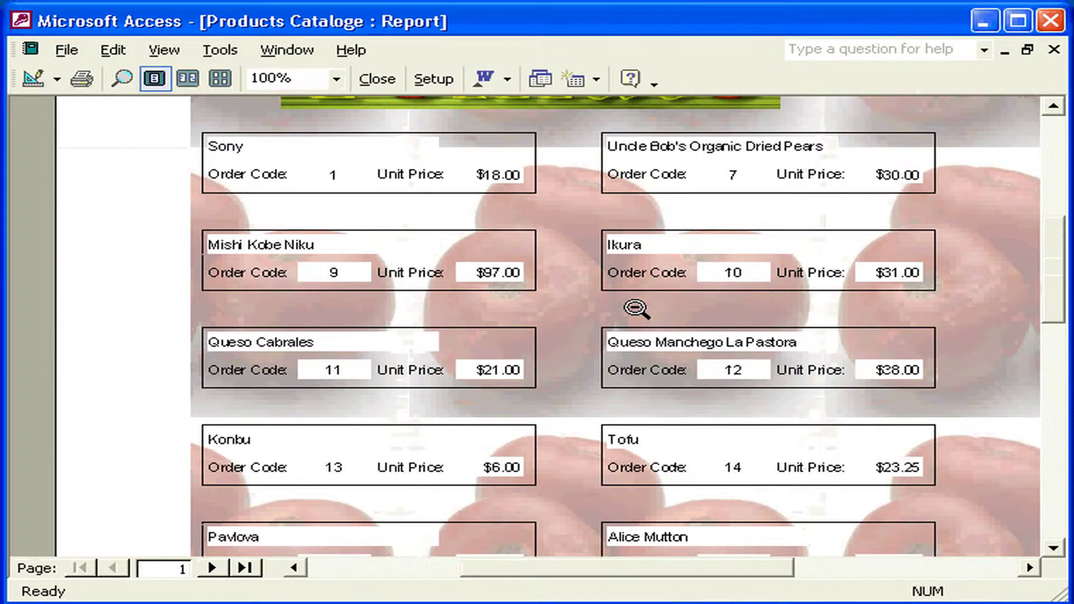
Step: Examine the tiled background picture from the header to the footer of the report's first preview page
{"action": "scroll", "coordinate": [635, 307], "scroll_direction": "up", "scroll_amount": 1}
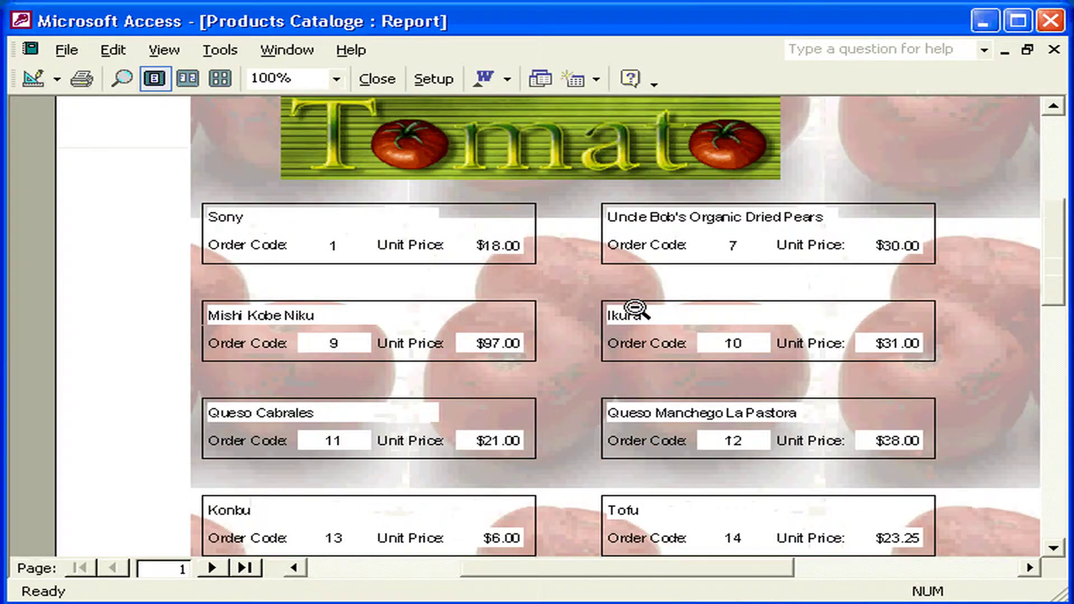
{"action": "scroll", "coordinate": [635, 307], "scroll_direction": "up", "scroll_amount": 1}
{"action": "scroll", "coordinate": [635, 307], "scroll_direction": "down", "scroll_amount": 2}
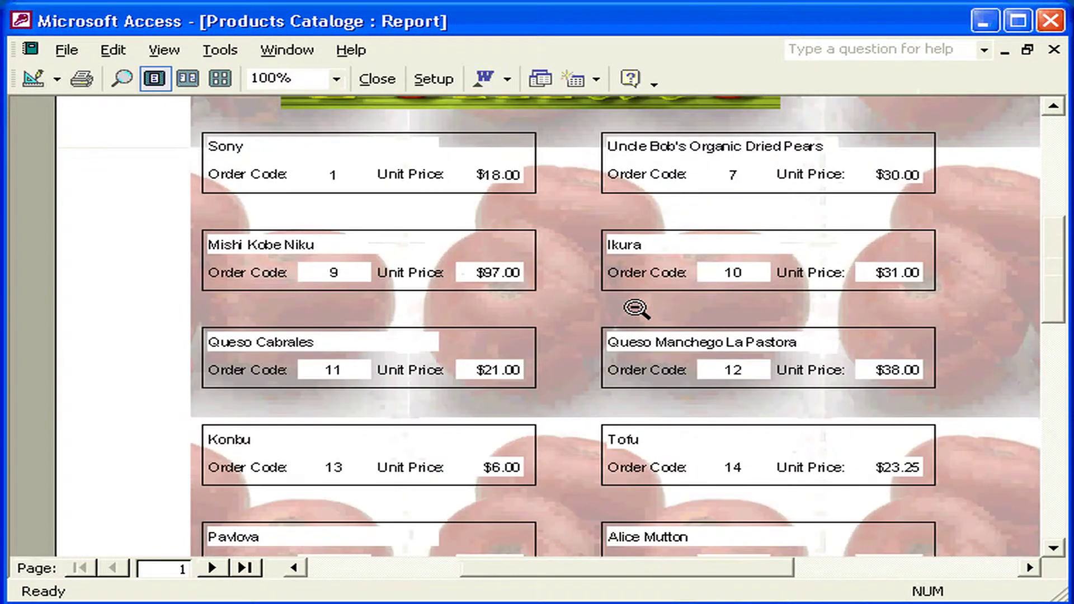
{"action": "scroll", "coordinate": [636, 308], "scroll_direction": "down", "scroll_amount": 3}
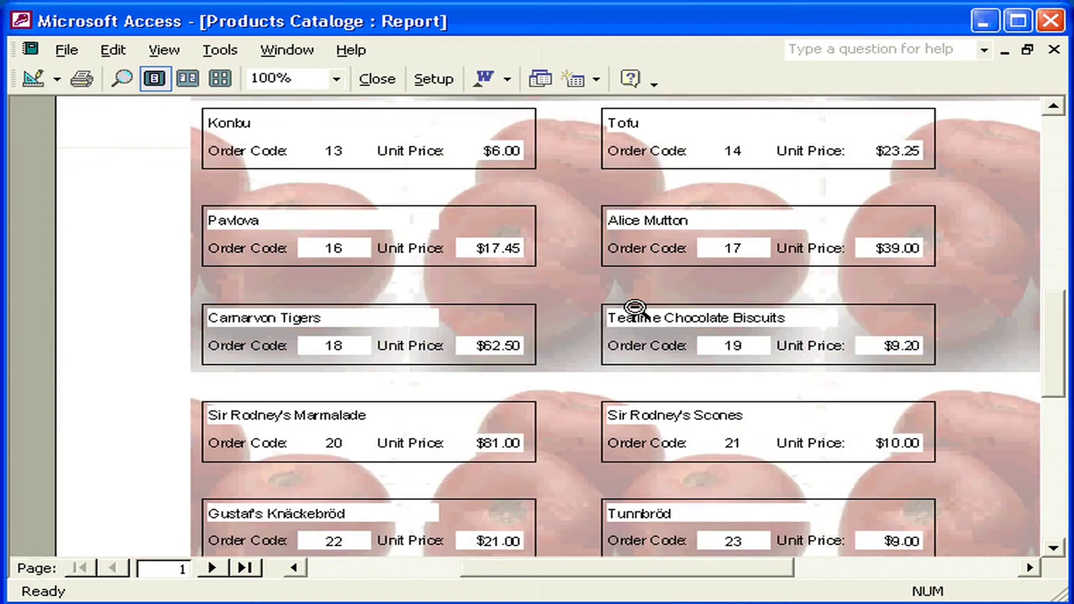
{"action": "scroll", "coordinate": [636, 307], "scroll_direction": "down", "scroll_amount": 2}
{"action": "scroll", "coordinate": [636, 307], "scroll_direction": "down", "scroll_amount": 2}
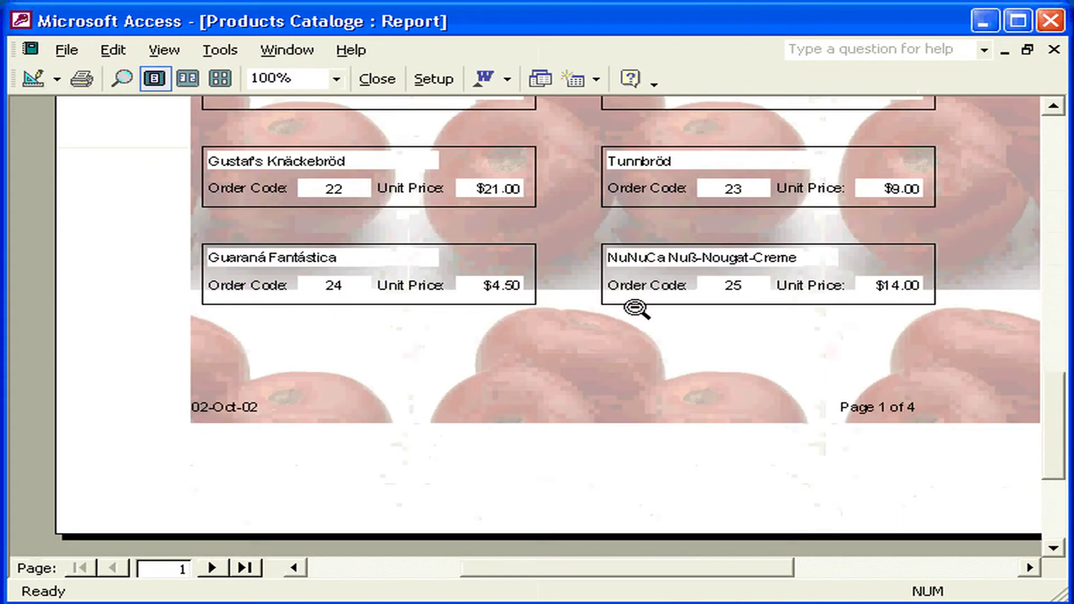